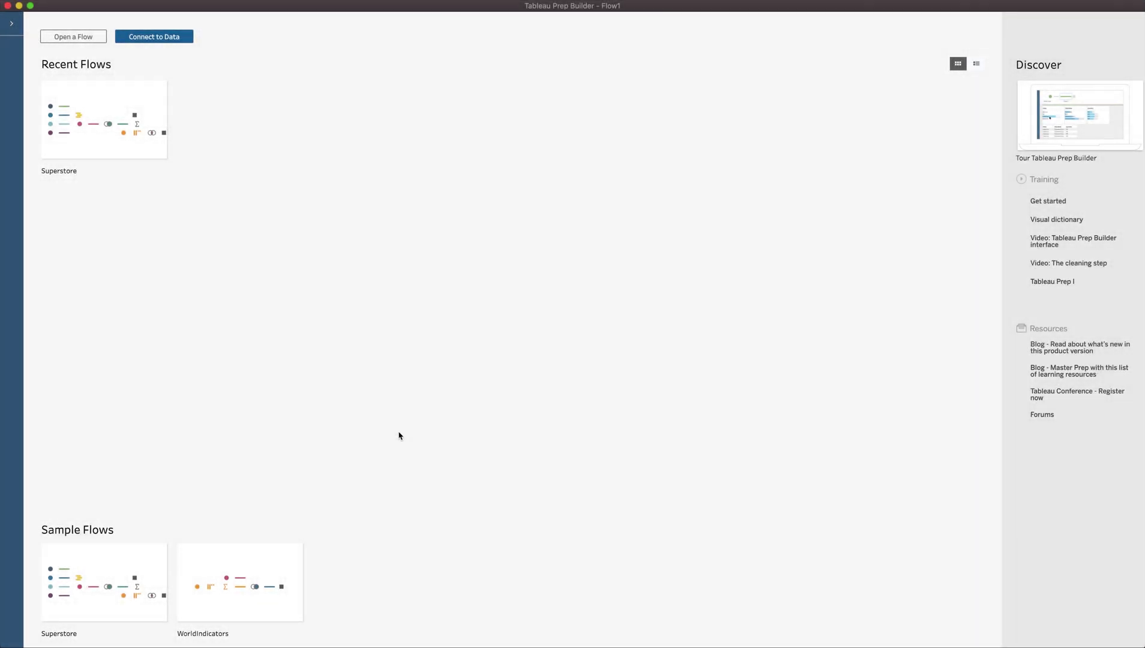
- Open the Superstore sample flow from the start page's Sample Flows
left_click(113, 572)
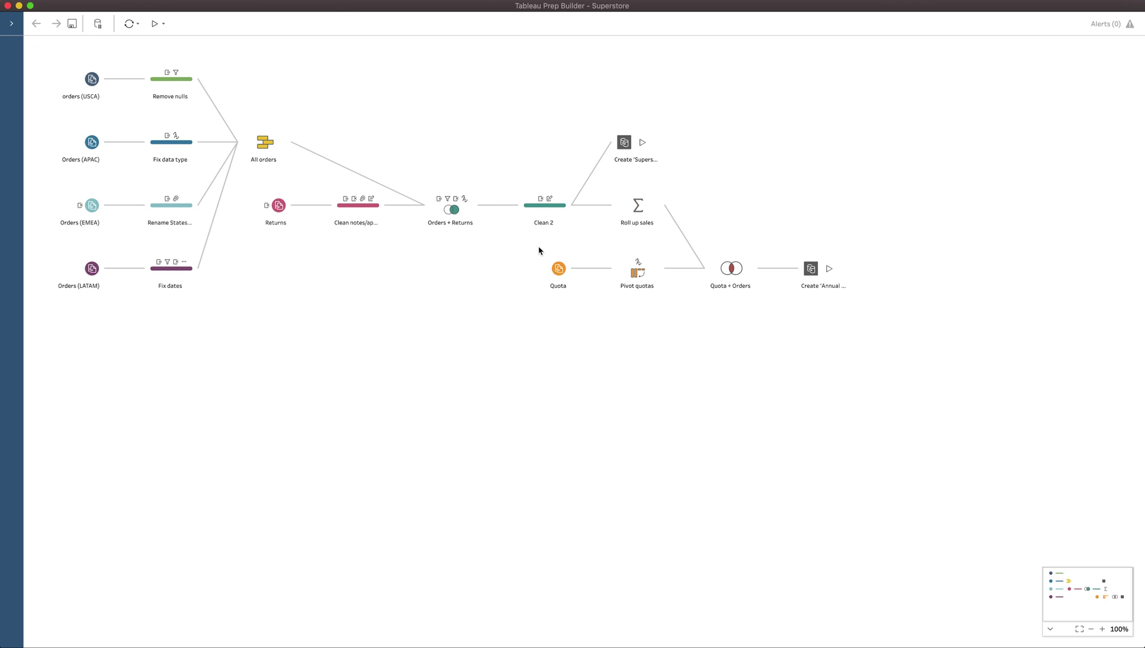
- Group the Quota and Pivot quotas steps into Group 1, enabling the incompatible features grouping needs
left_click_drag(537, 241, 676, 319)
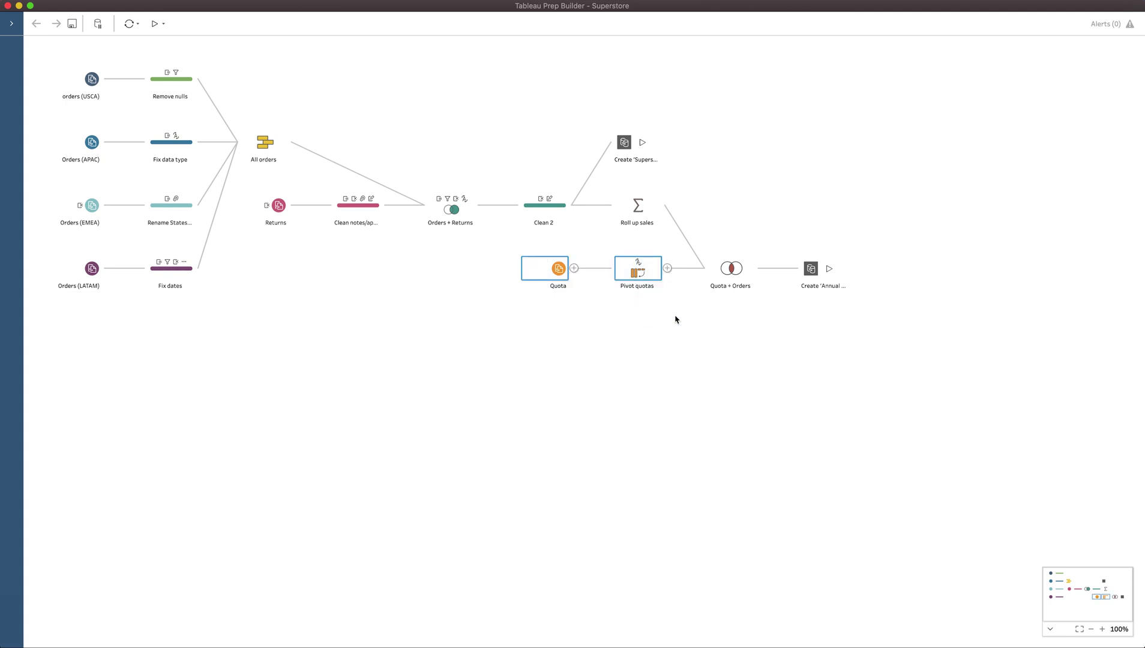
right_click(641, 276)
mouse_move(678, 320)
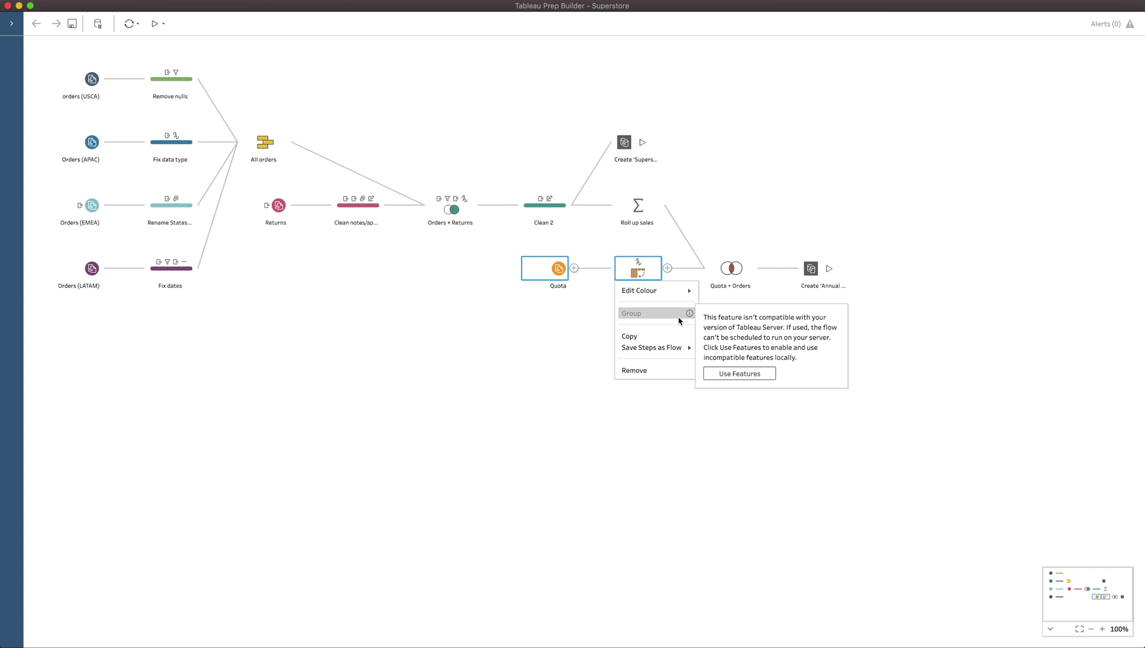
left_click(739, 373)
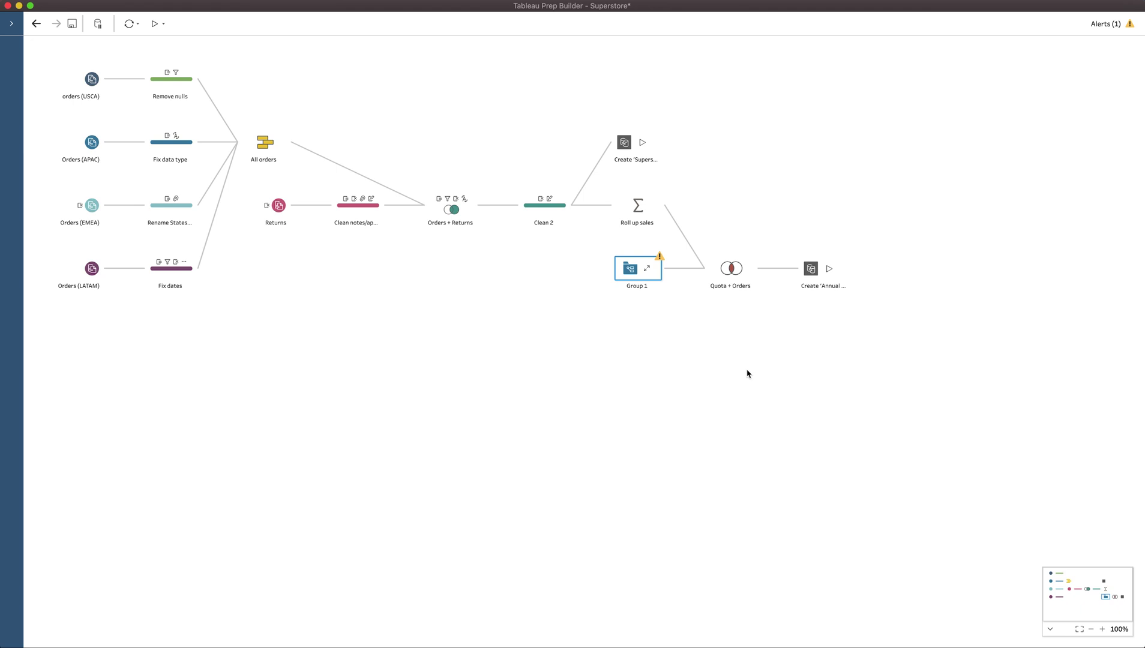
- Ungroup Group 1, regroup Quota and Pivot quotas, then expand and collapse the new group
right_click(631, 275)
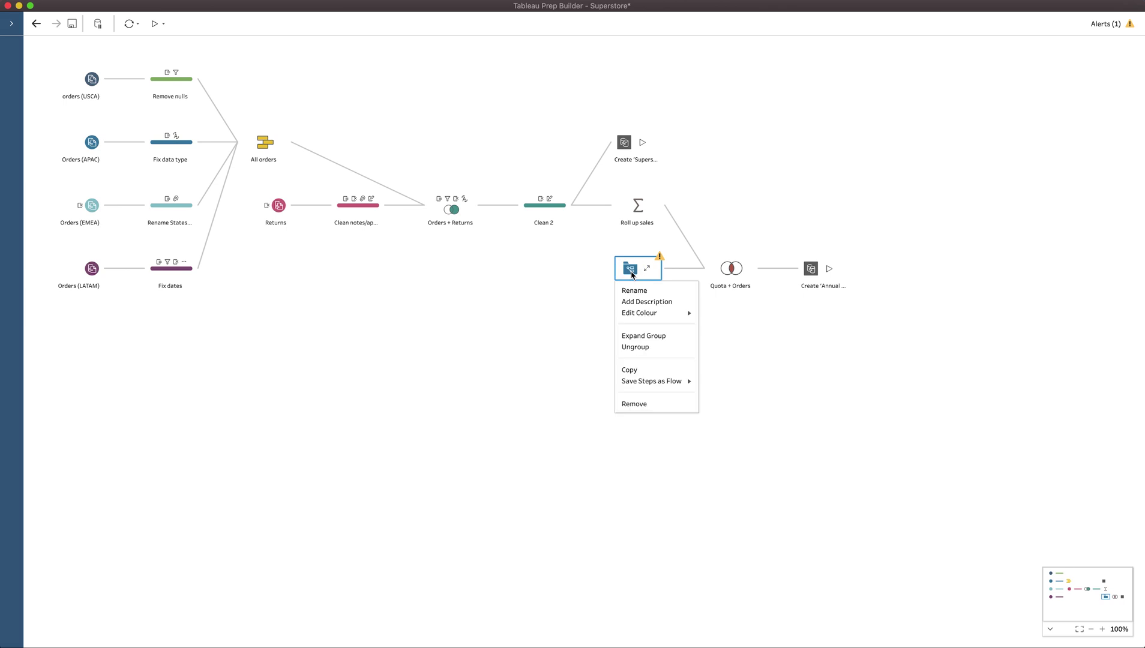
left_click(642, 353)
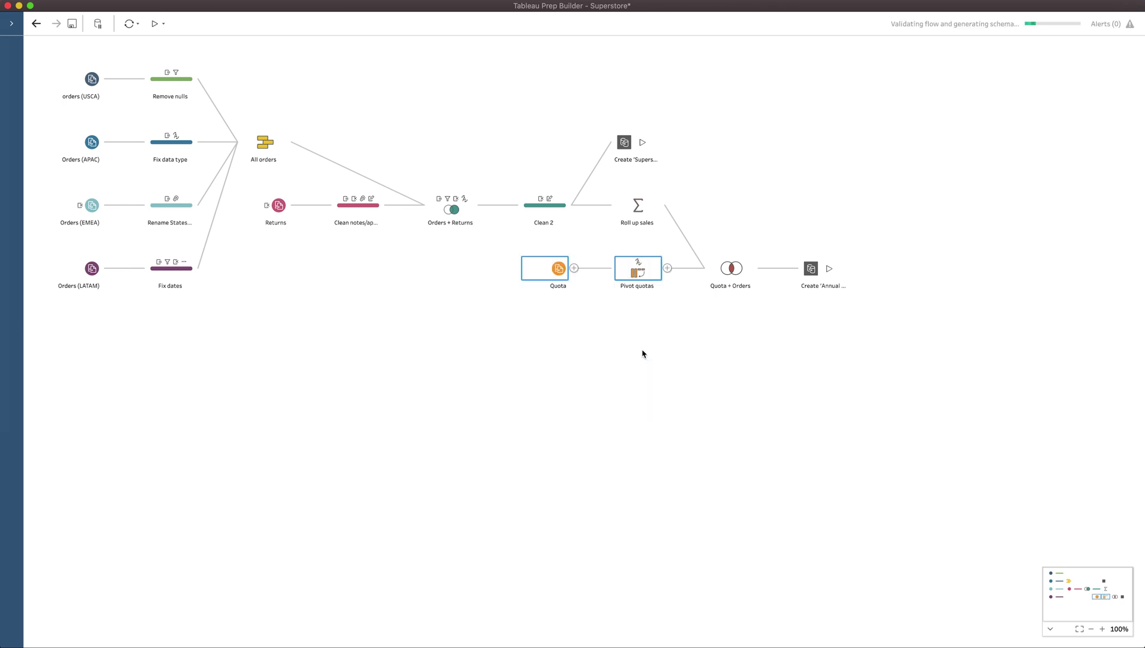
left_click_drag(656, 320, 536, 246)
right_click(647, 277)
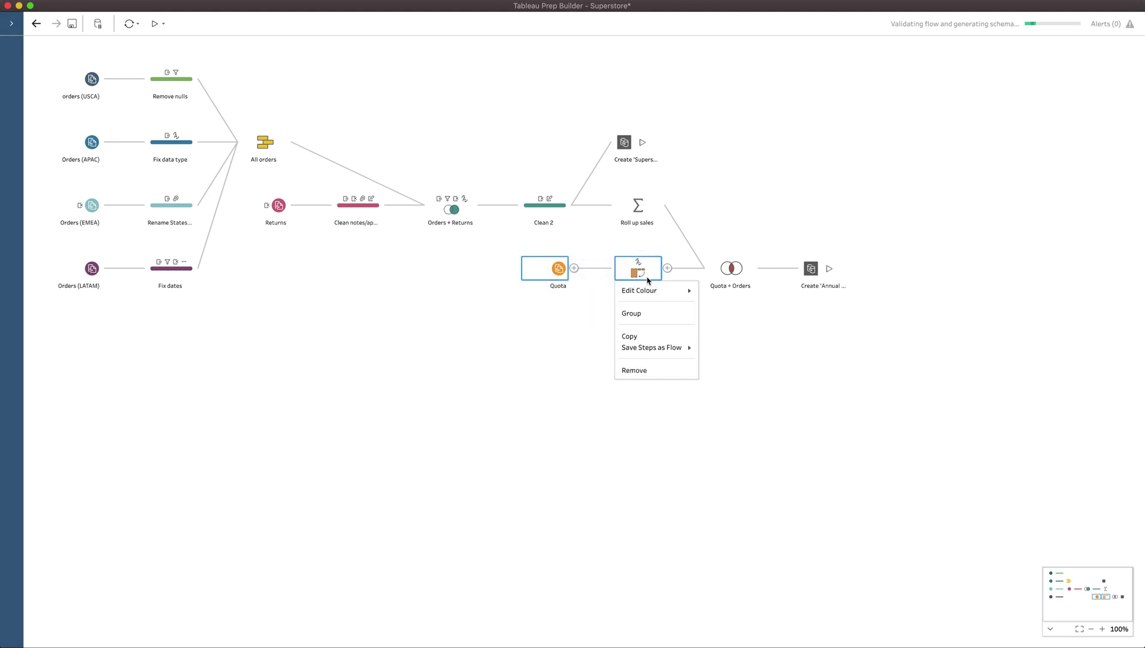
left_click(661, 316)
mouse_move(662, 262)
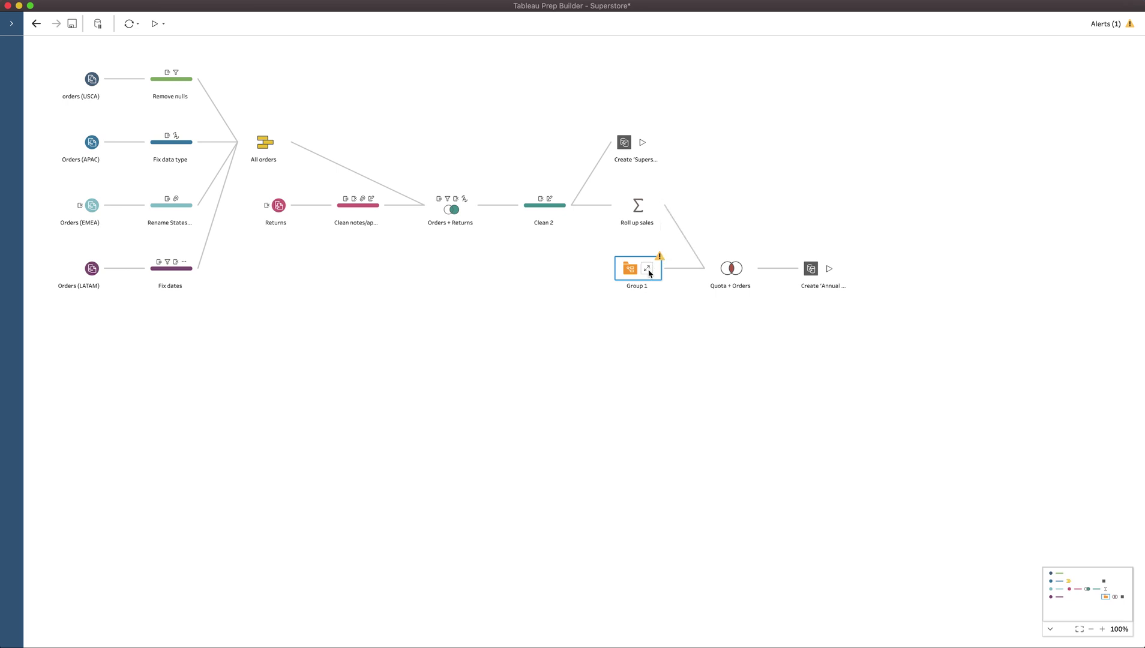
left_click(647, 269)
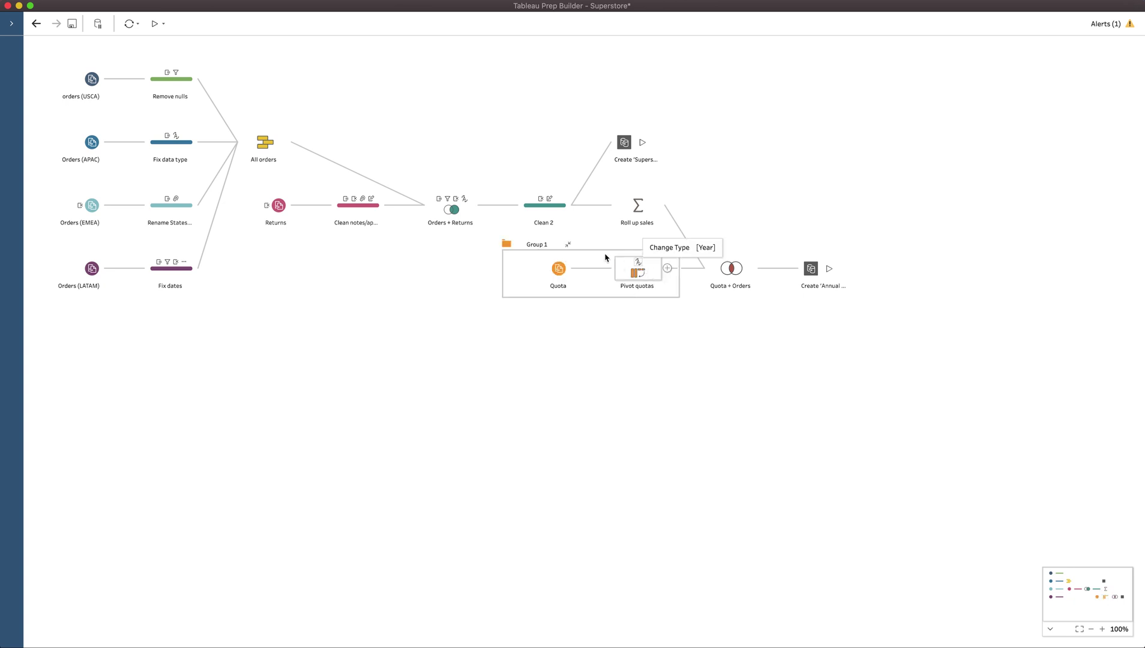
left_click(567, 245)
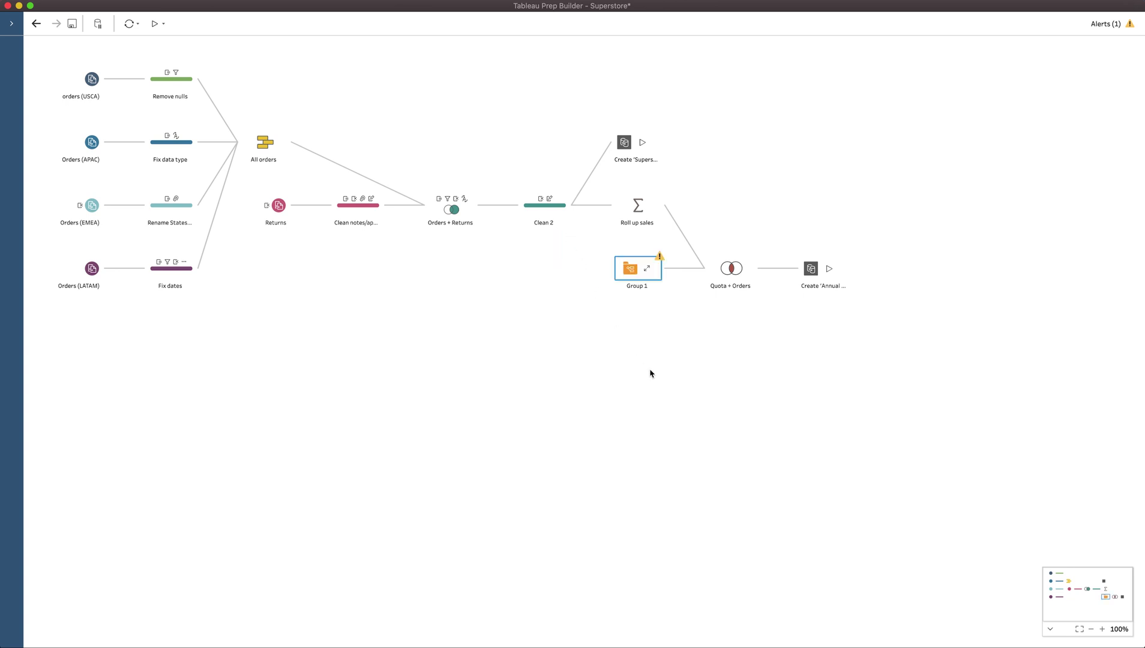
- Give Group 1 the description 'connect to a new file'
right_click(636, 272)
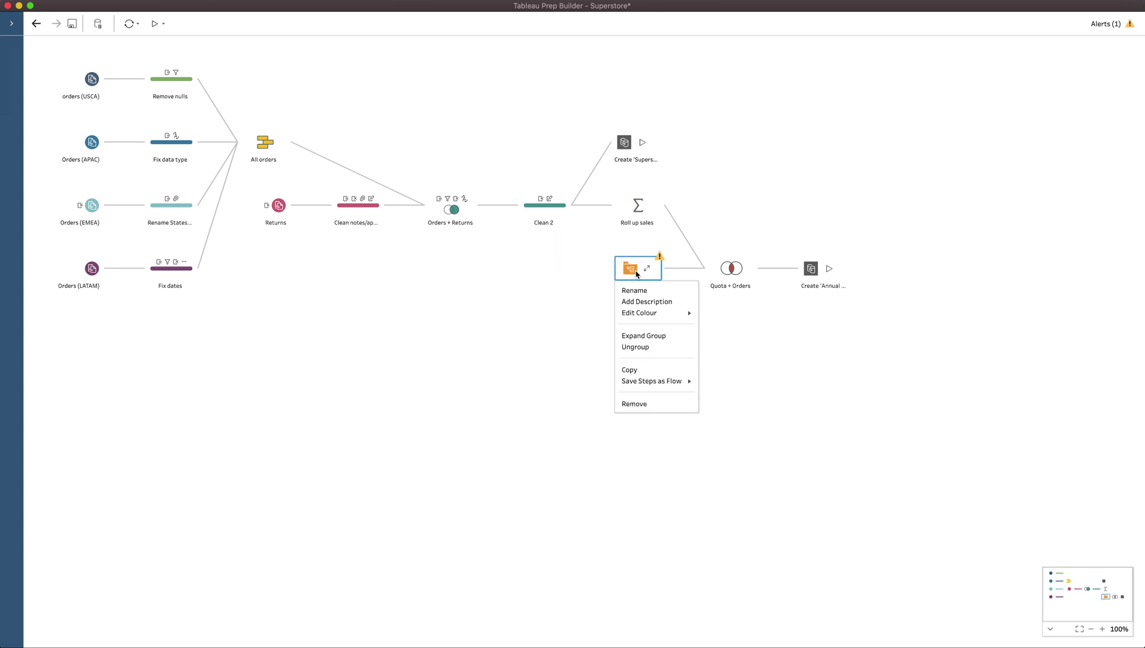
left_click(667, 302)
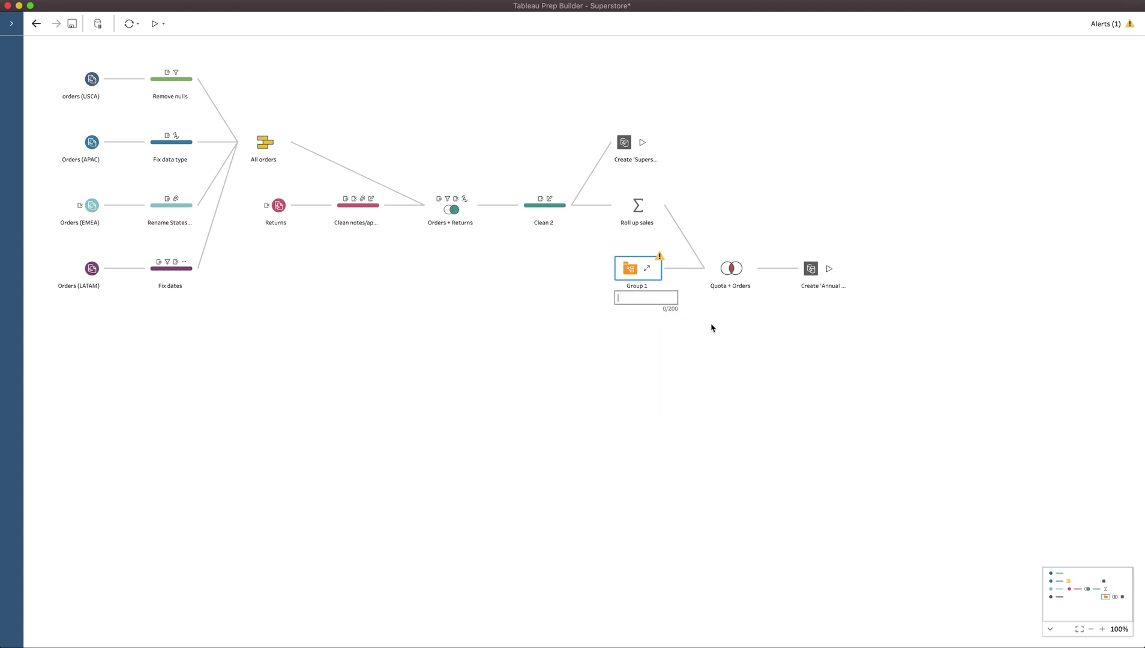
type("connect to a new file")
left_click(671, 359)
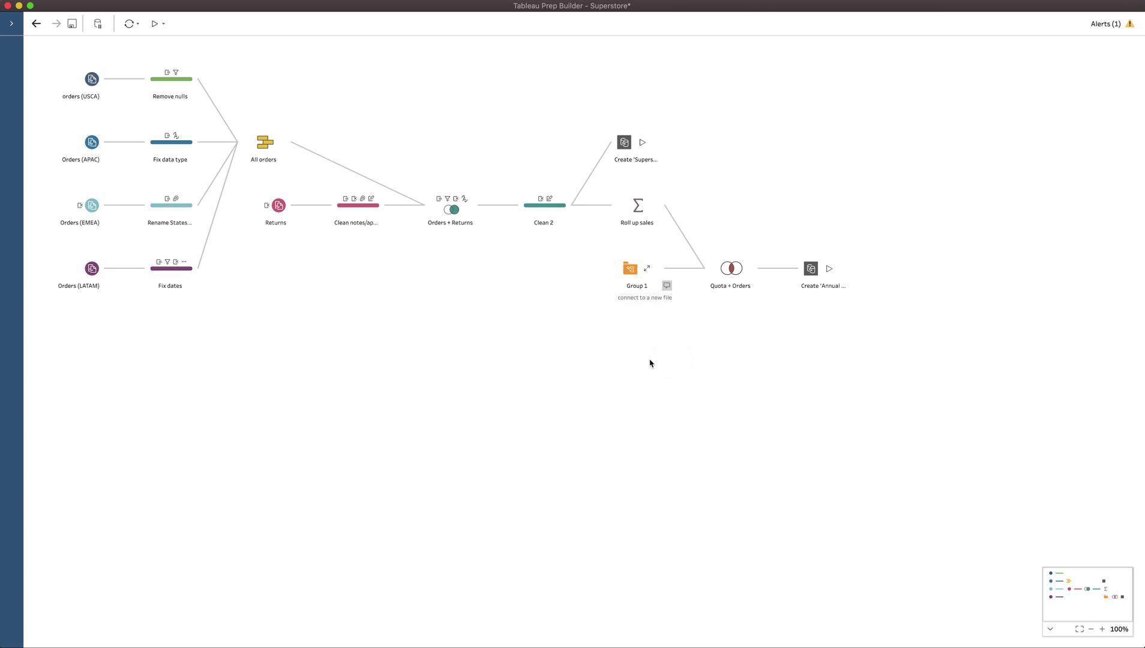
left_click(646, 269)
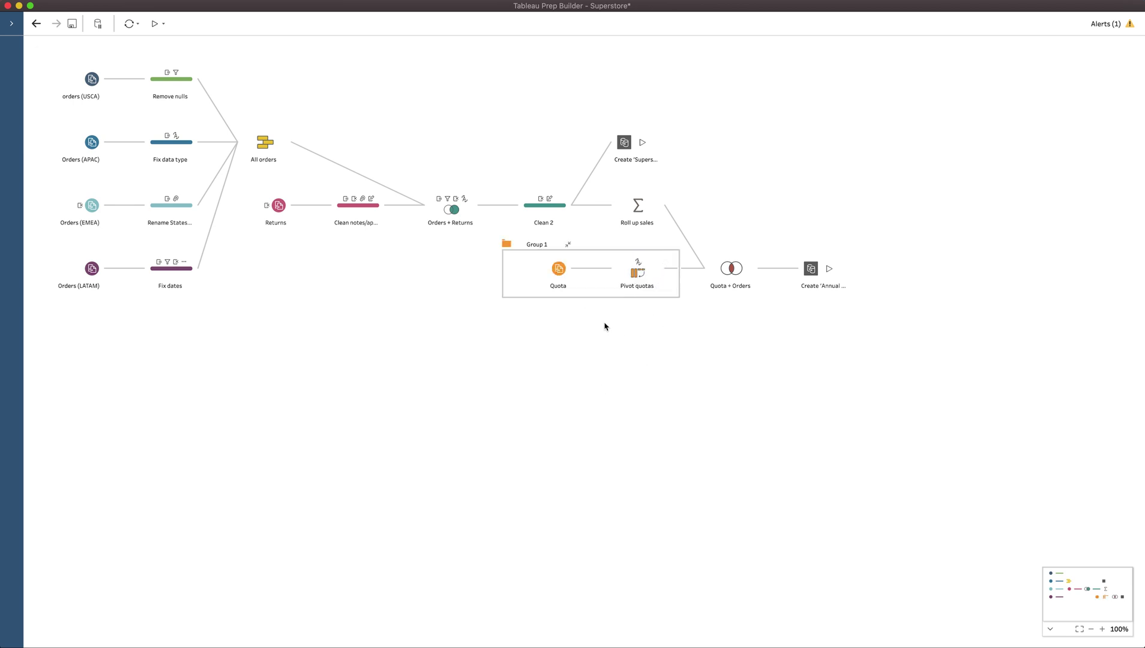
left_click(568, 244)
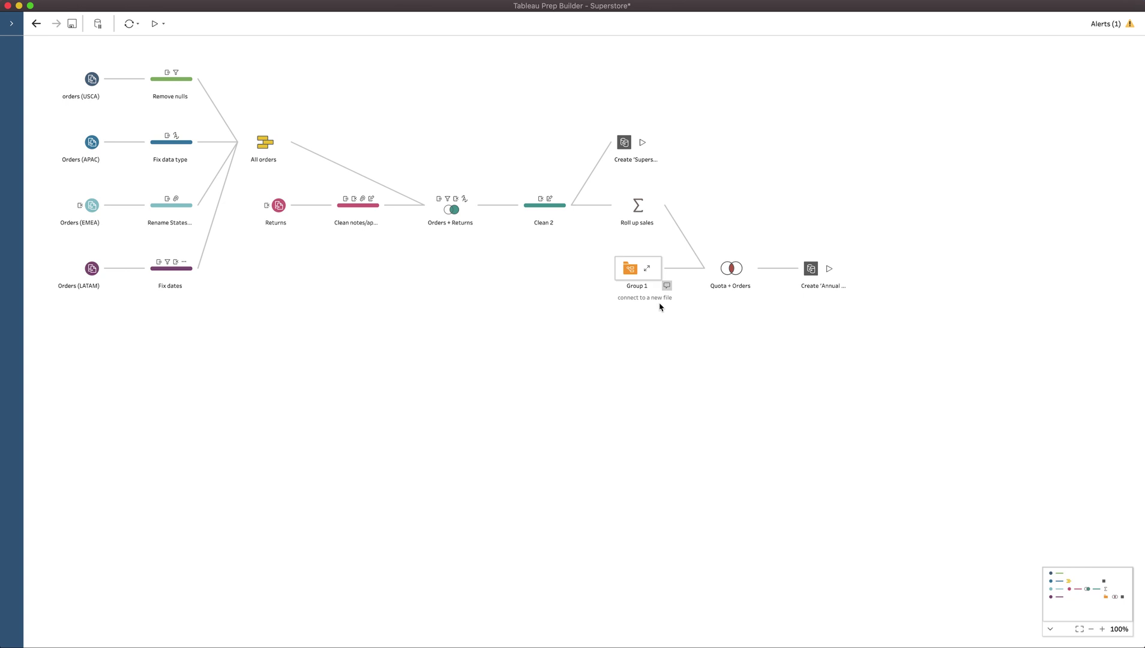
- Rename the group to 'Connection' and leave it expanded
double_click(639, 287)
type("Connection")
left_click(640, 335)
left_click(648, 271)
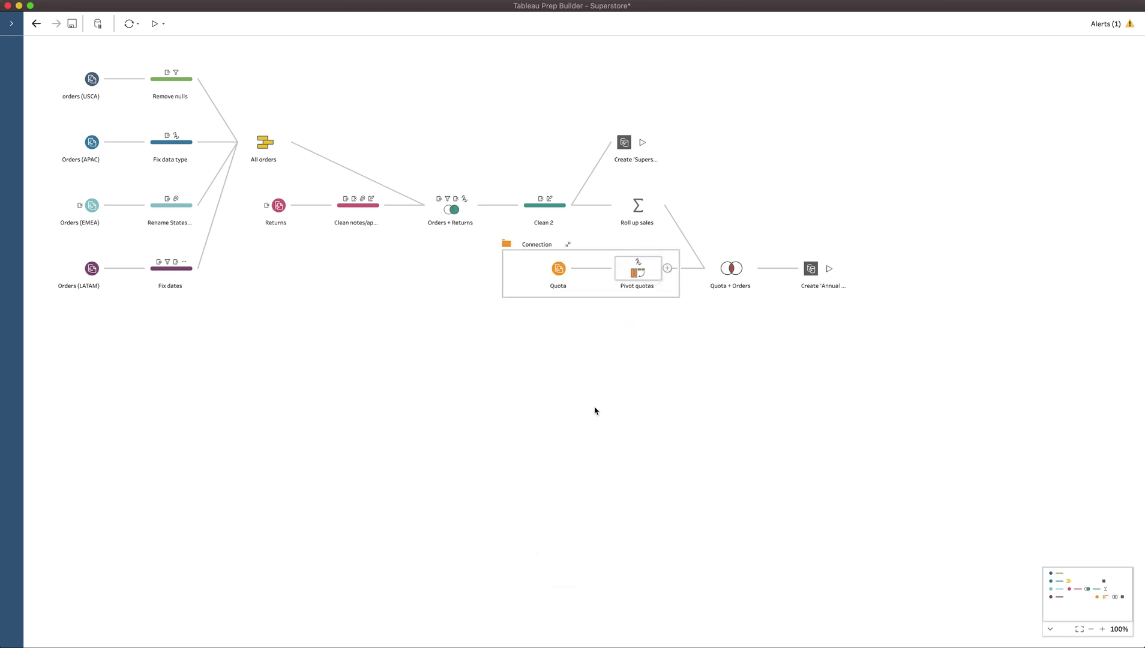
left_click(568, 245)
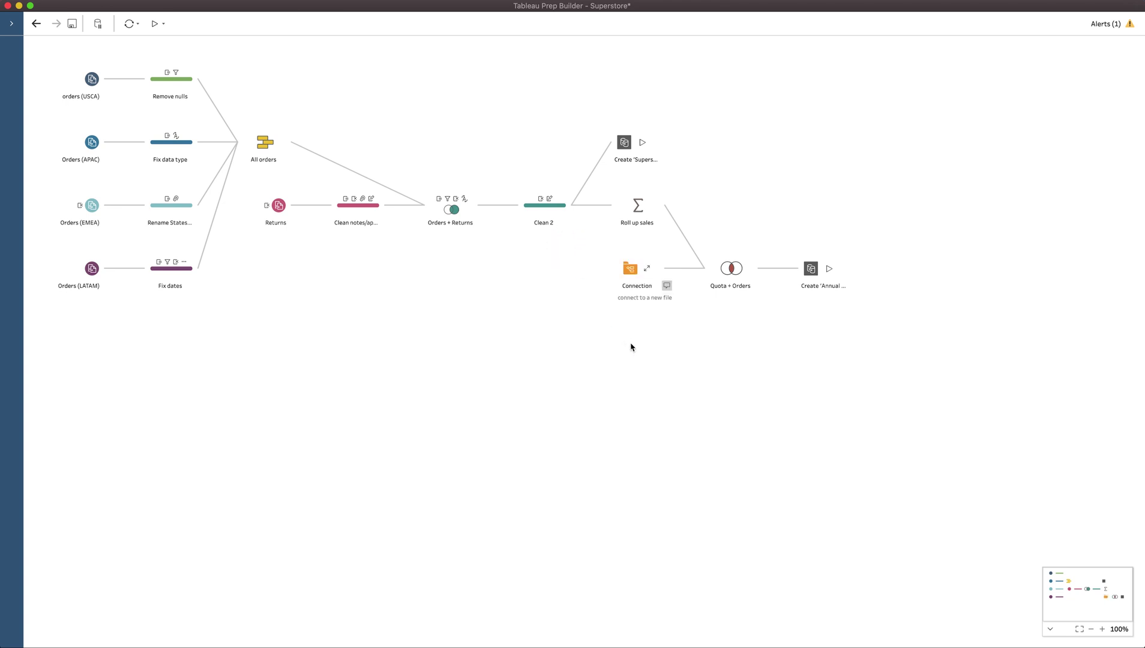
left_click(668, 287)
left_click(649, 270)
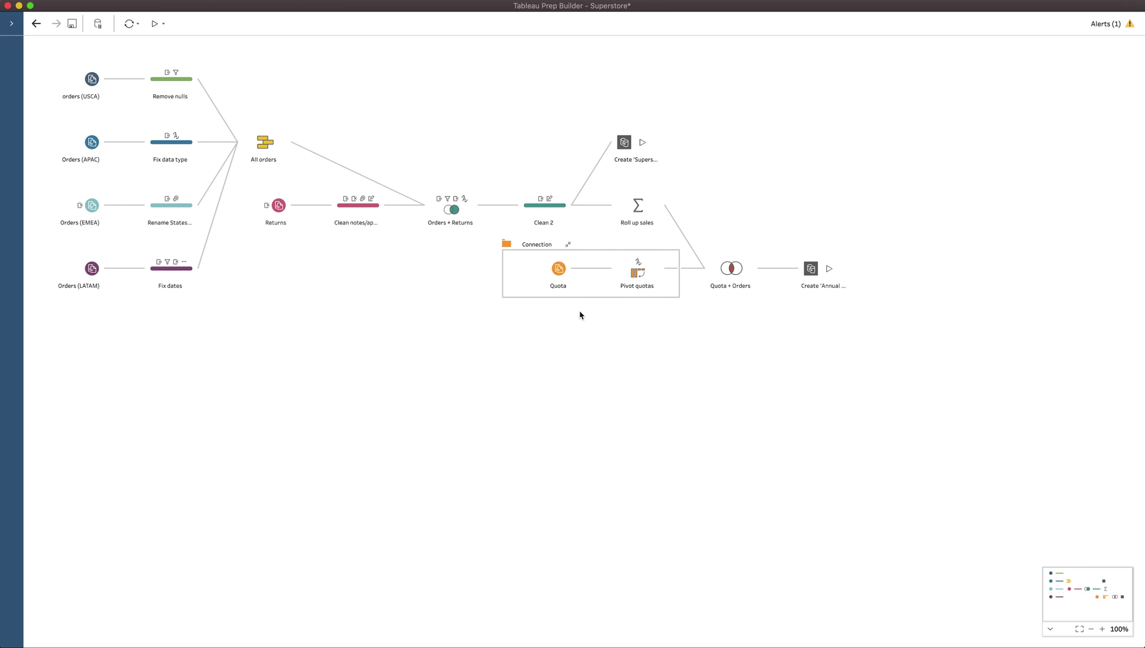
left_click(428, 332)
left_click_drag(47, 51, 220, 339)
right_click(184, 275)
mouse_move(187, 321)
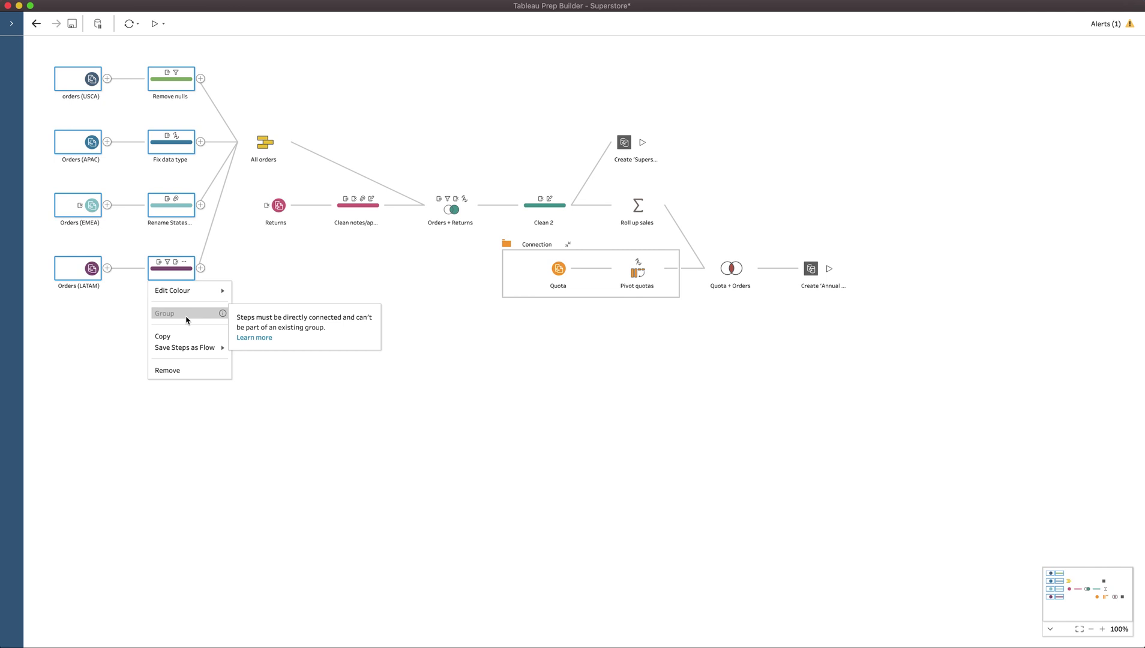
- Move the steps from Returns through the outputs lower on the canvas
left_click(867, 360)
left_click_drag(867, 360, 257, 175)
left_click_drag(279, 289, 273, 384)
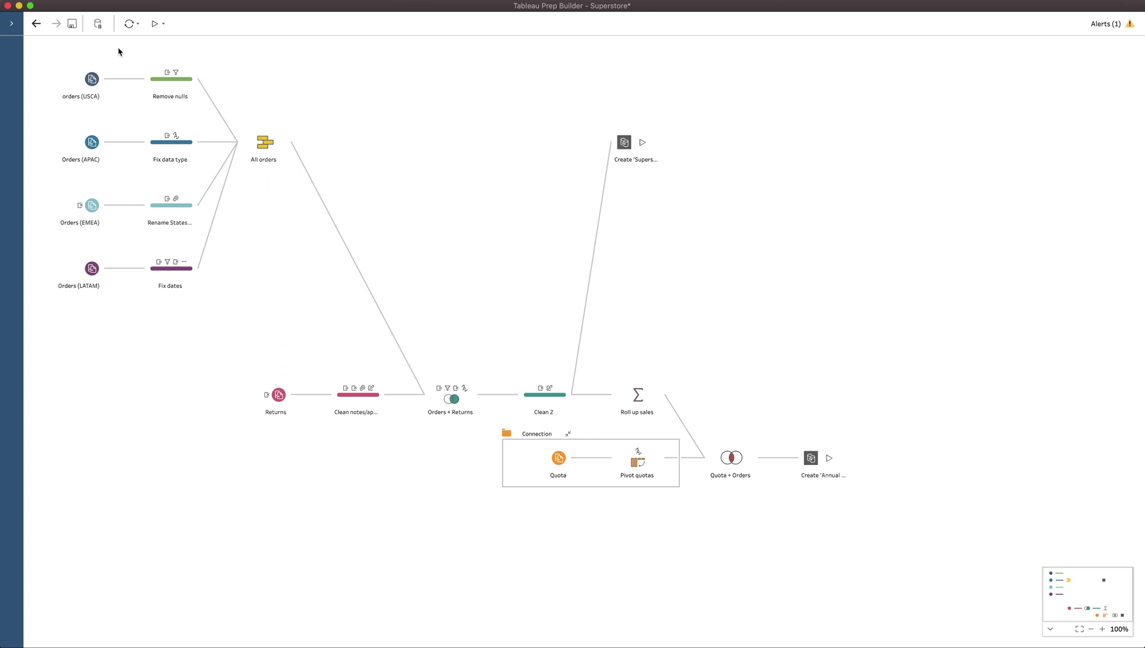
- Group the four Orders inputs, their clean steps and All orders, then expand the group
left_click_drag(49, 51, 293, 289)
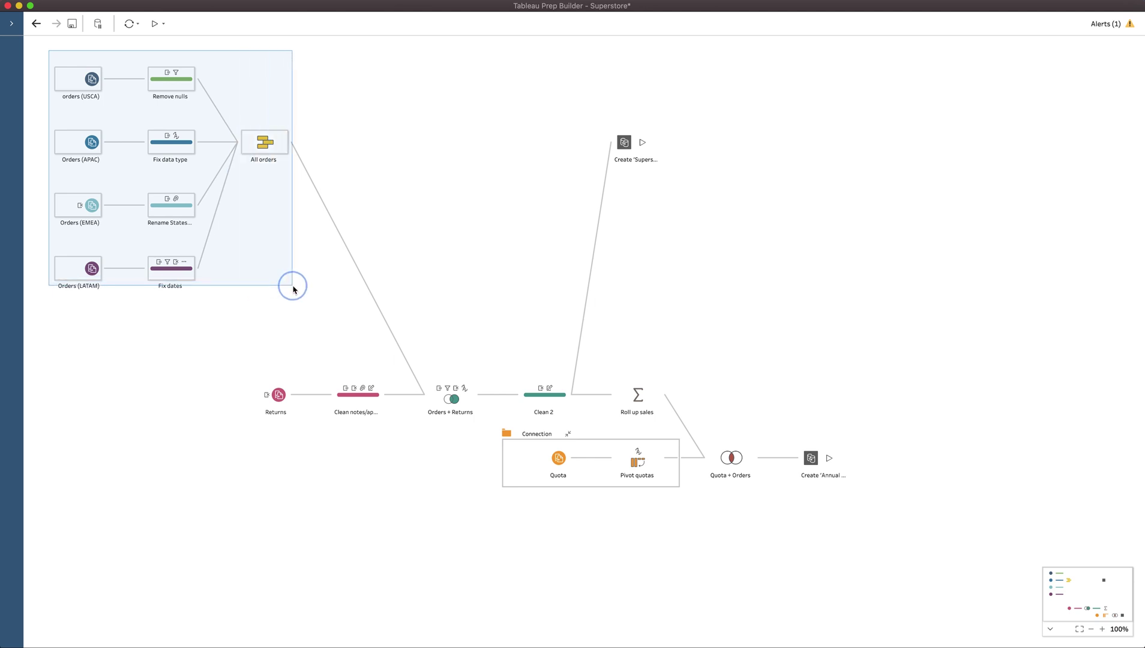
left_click_drag(293, 289, 292, 288)
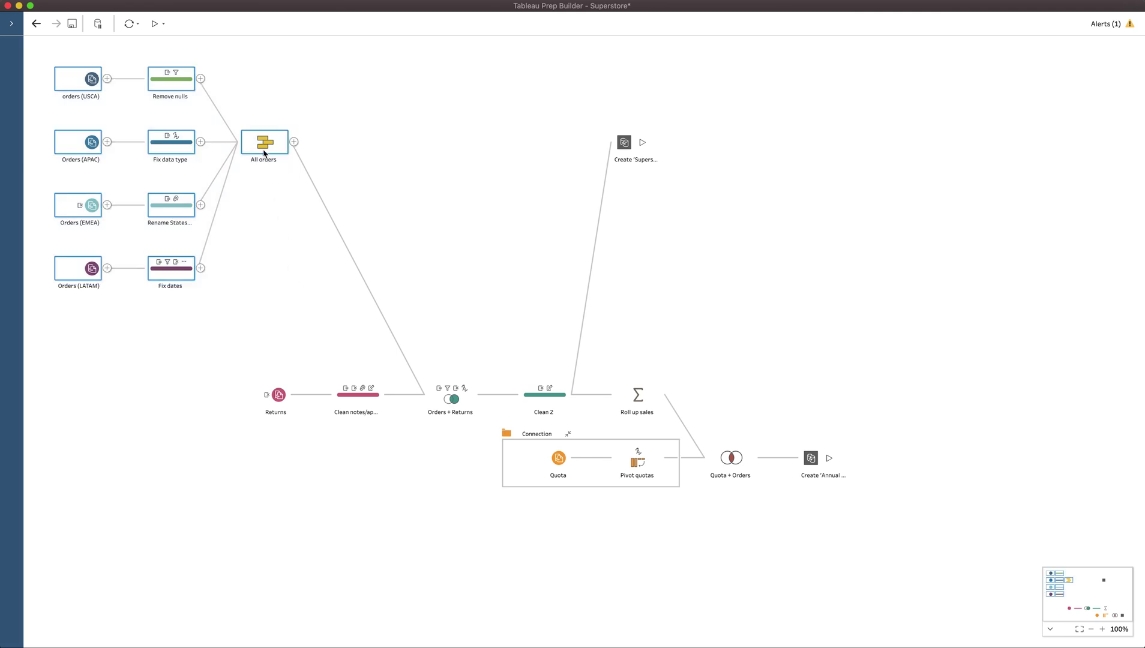
right_click(172, 144)
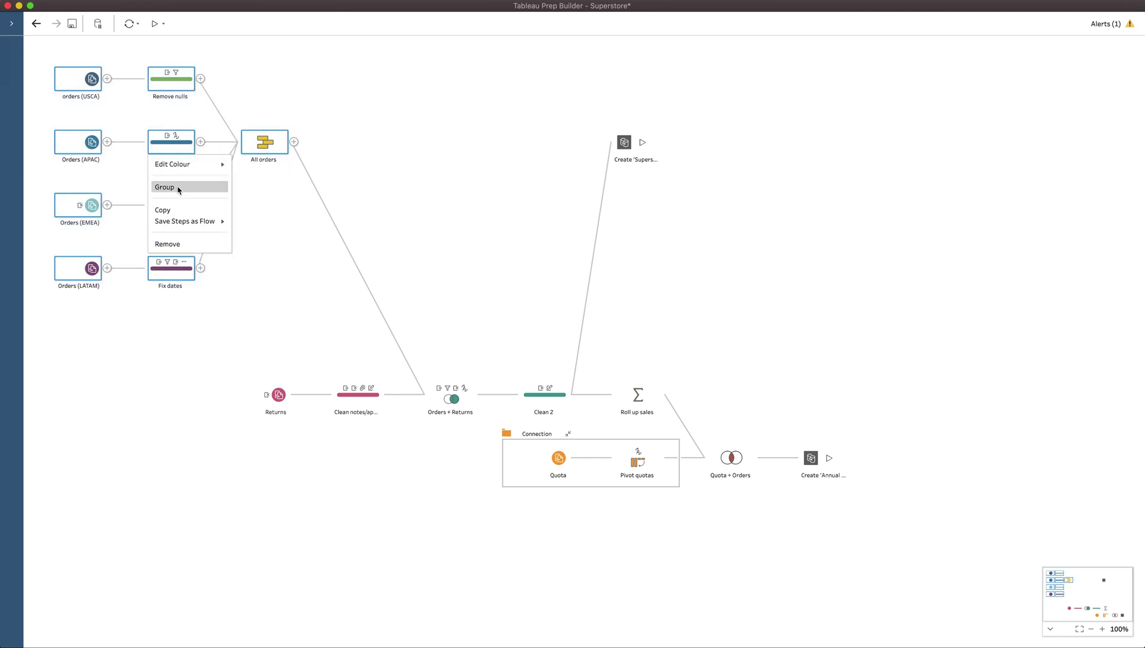
key("Return")
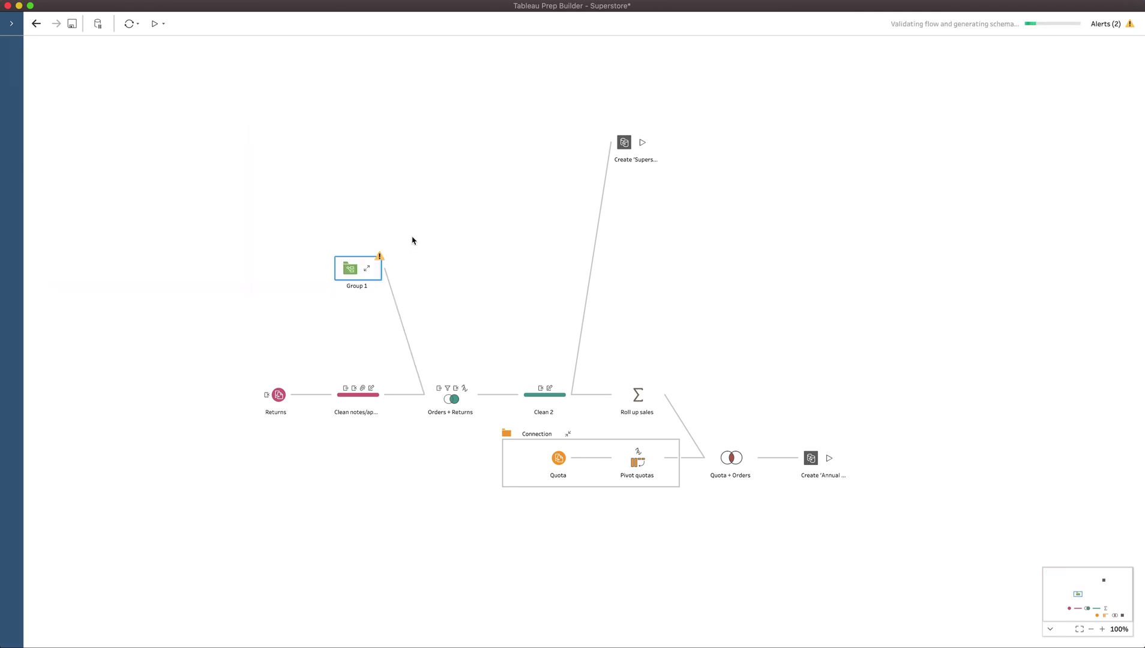
mouse_move(379, 262)
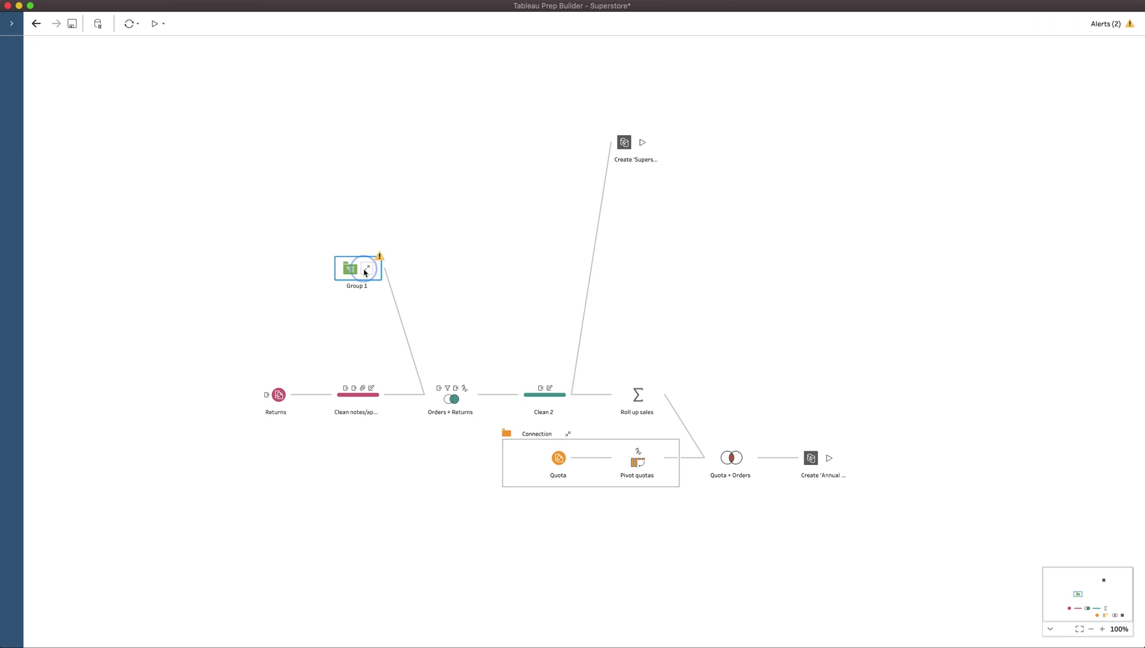
left_click(367, 270)
left_click(100, 54)
left_click(367, 269)
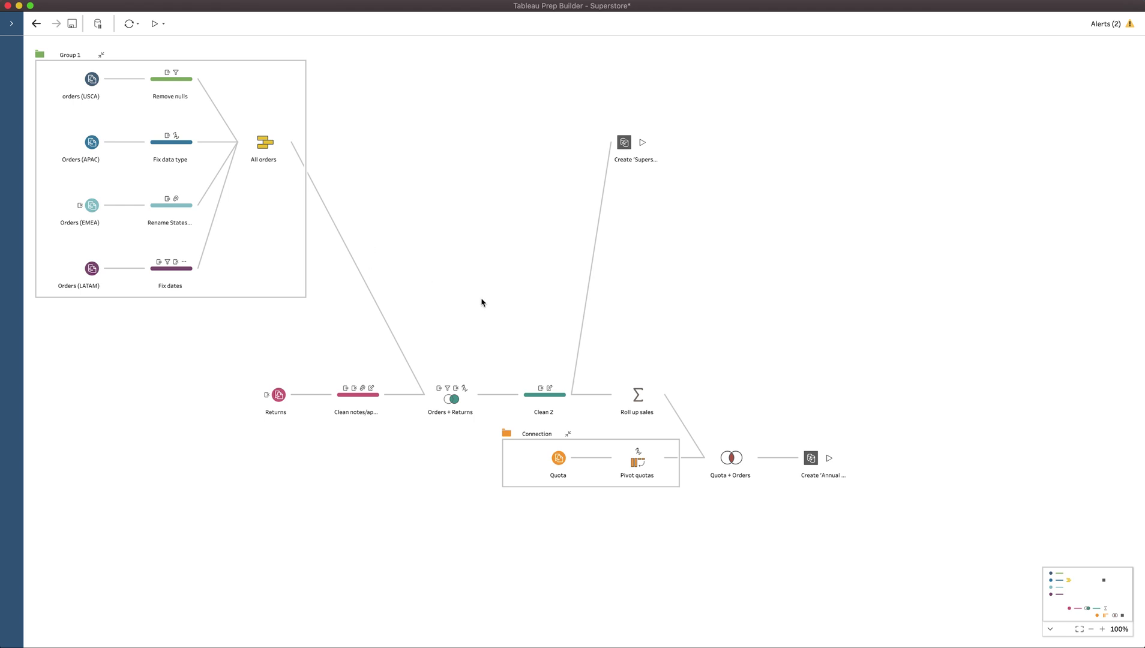
left_click_drag(498, 346, 690, 551)
right_click(642, 400)
mouse_move(671, 441)
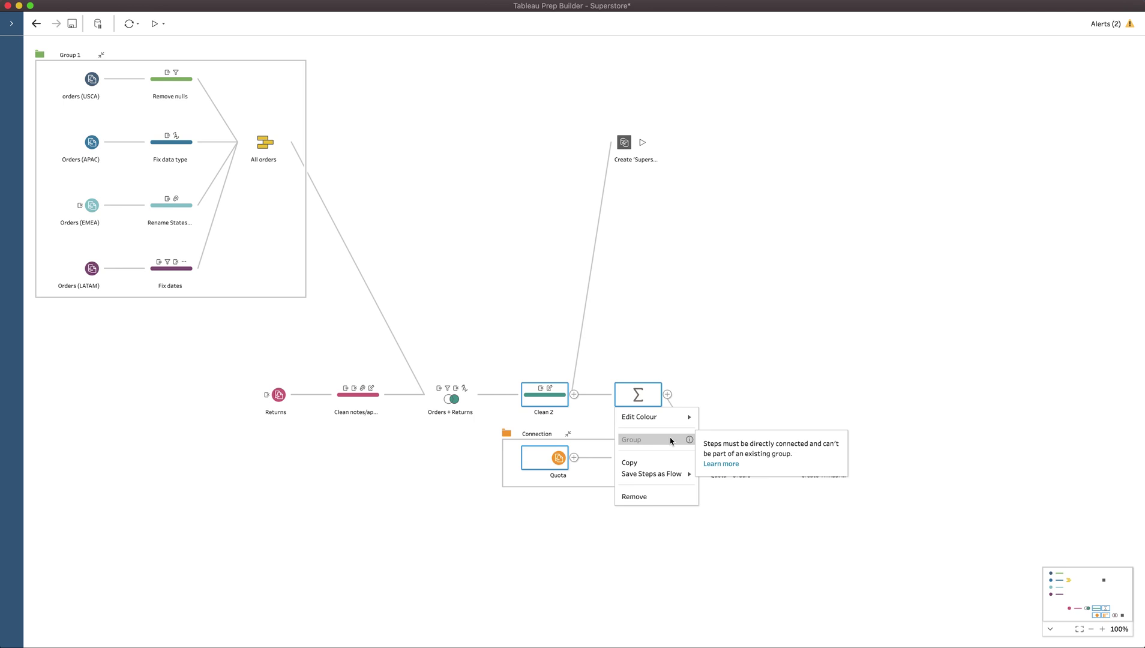
left_click(763, 355)
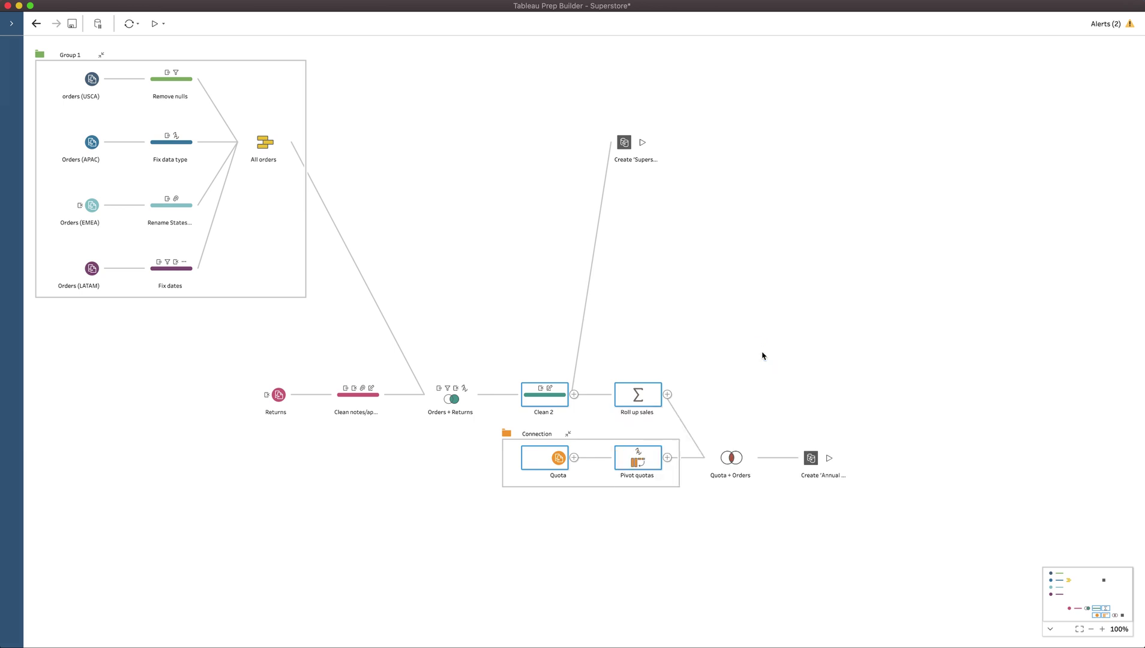
left_click(763, 355)
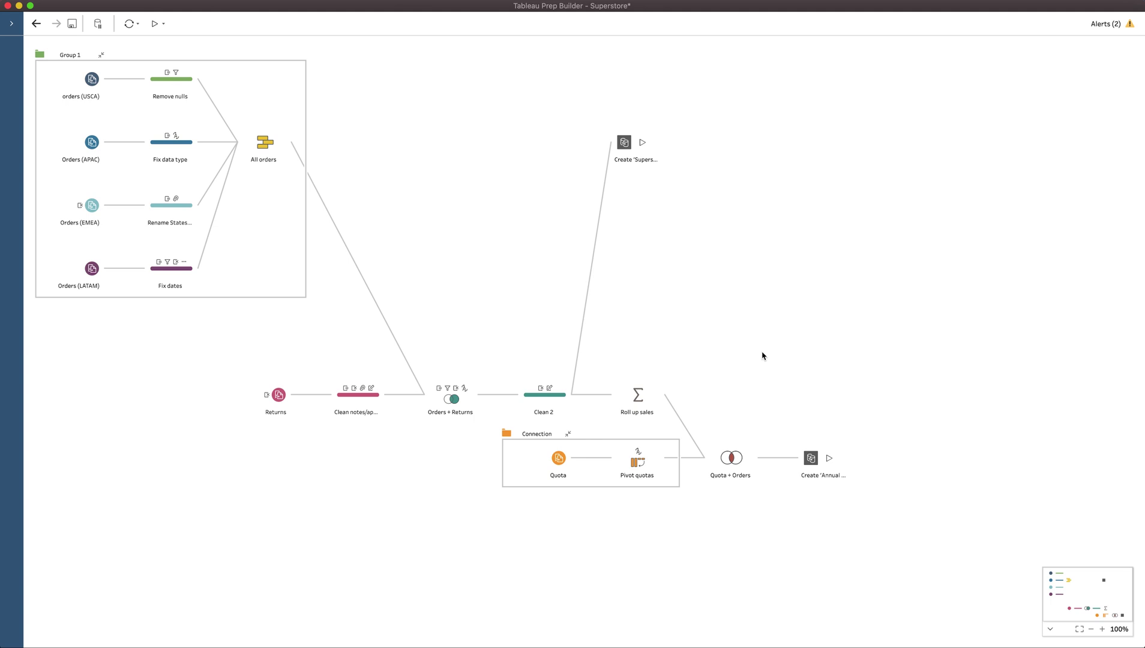
left_click(101, 56)
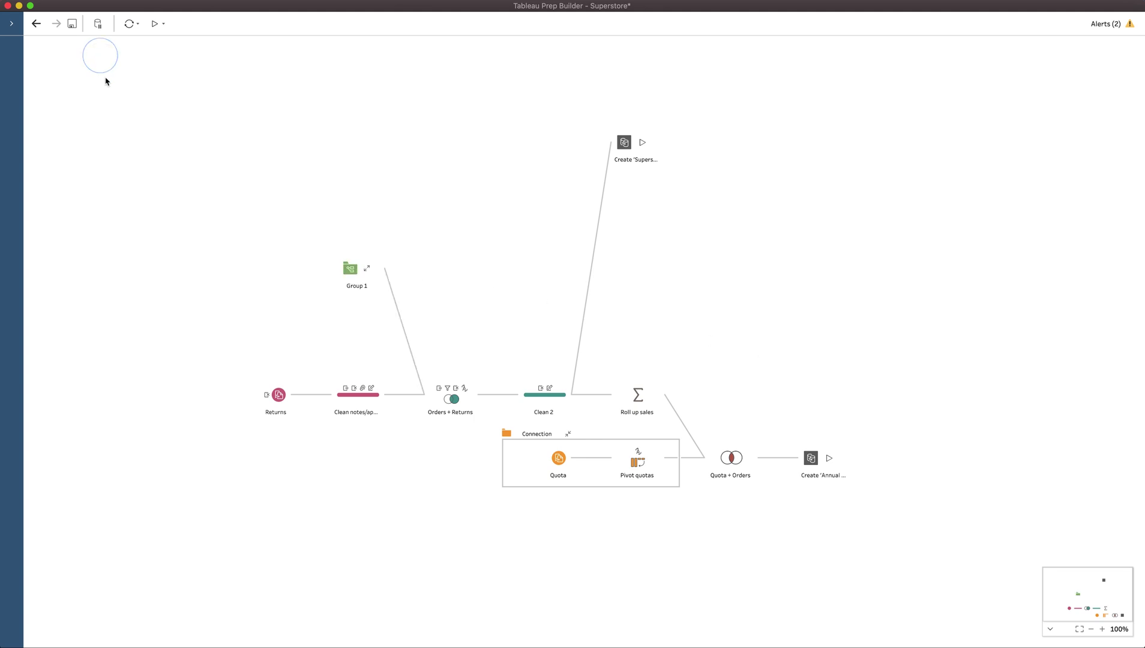
- Ungroup Group 1 back into its separate order steps
right_click(346, 271)
left_click(368, 346)
left_click(403, 210)
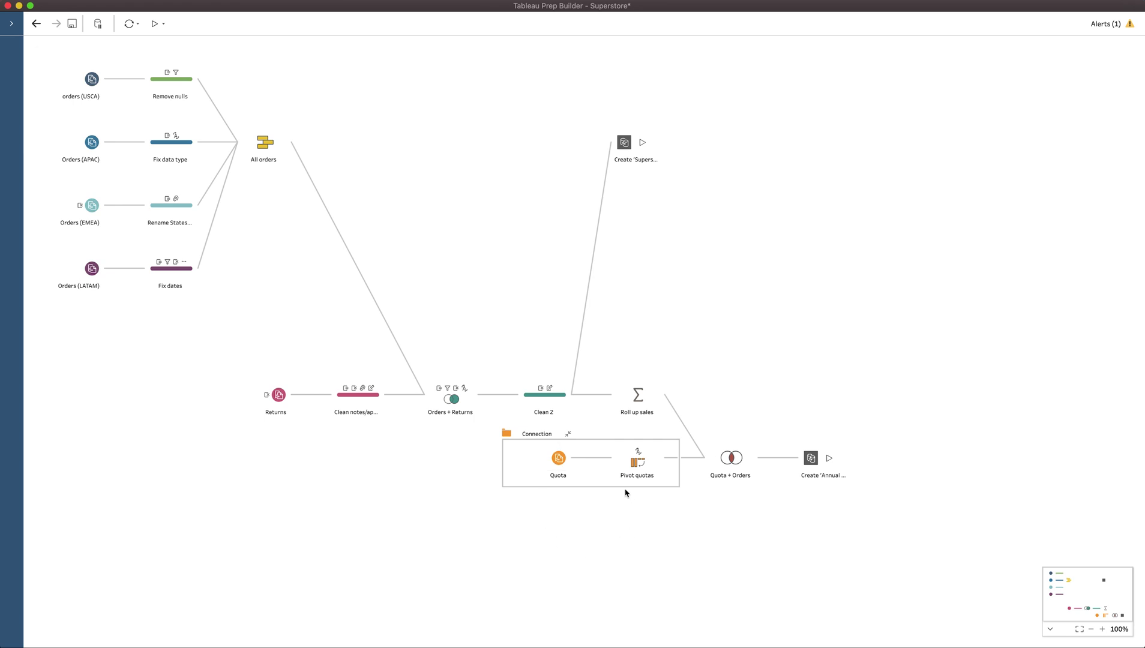
- Collapse and ungroup the Connection group, restoring Quota and Pivot quotas
left_click(568, 434)
right_click(632, 458)
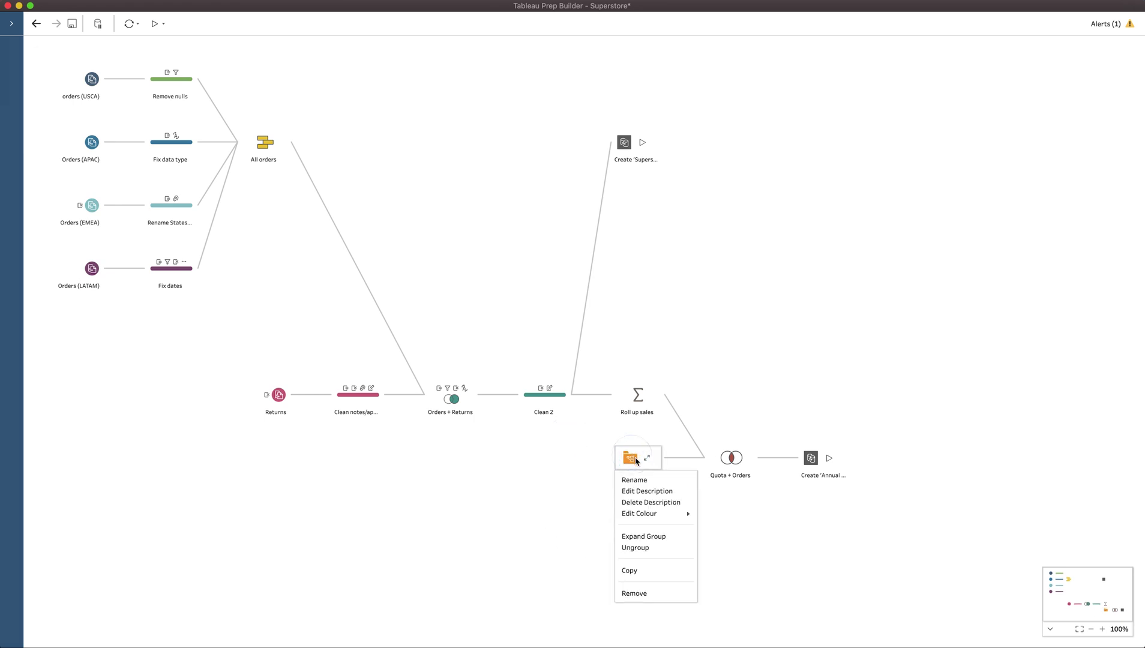
left_click(653, 547)
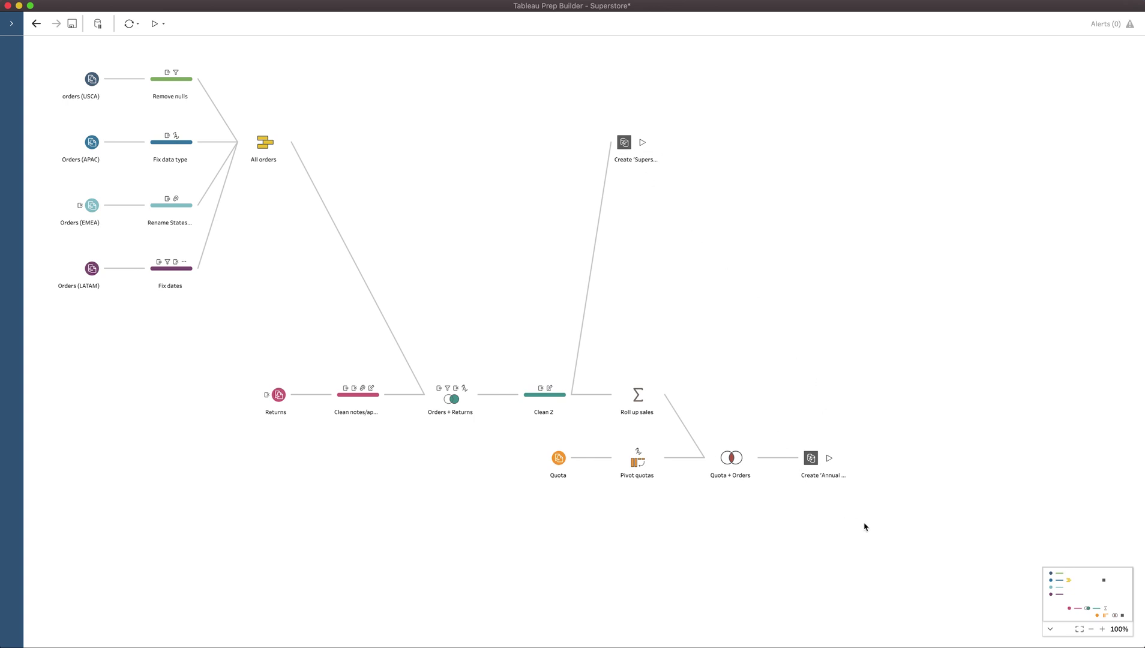
- Group the six steps from Clean 2 through the annual output into Group 1, and expand it
left_click_drag(912, 539, 507, 360)
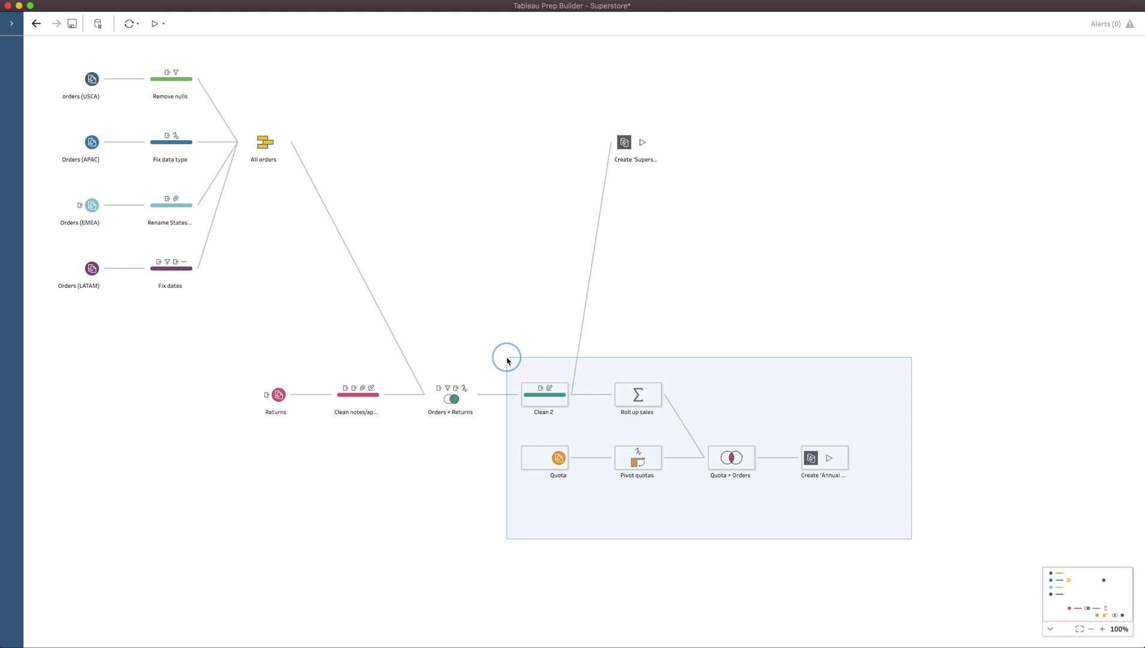
left_click_drag(507, 361, 507, 361)
right_click(556, 401)
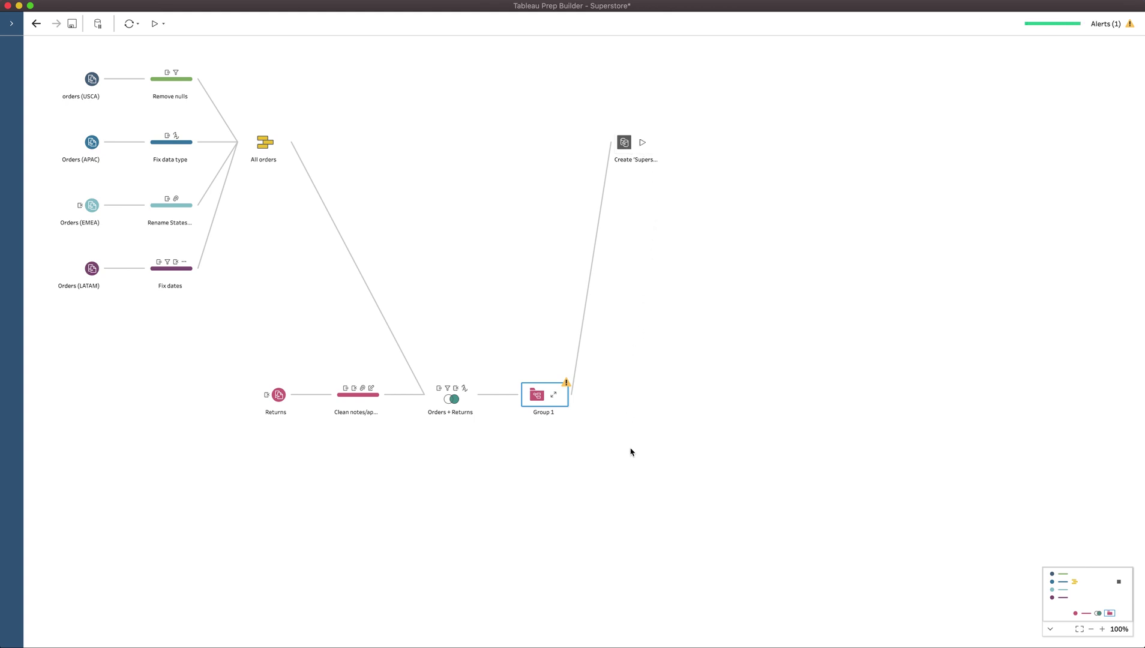
left_click(554, 398)
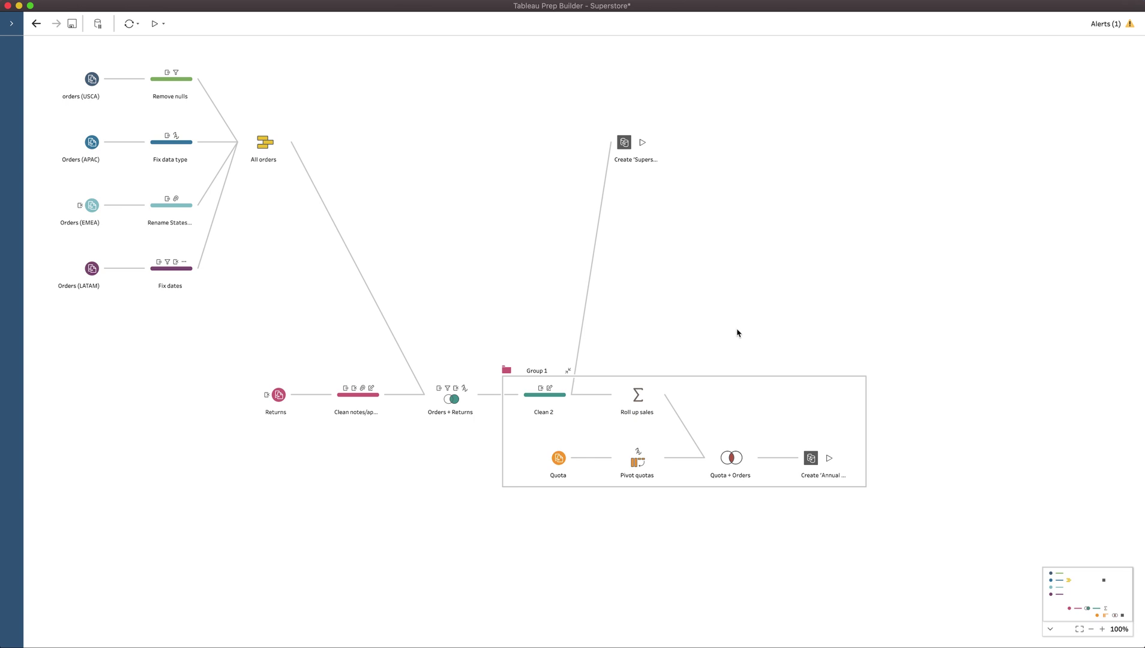
right_click(510, 372)
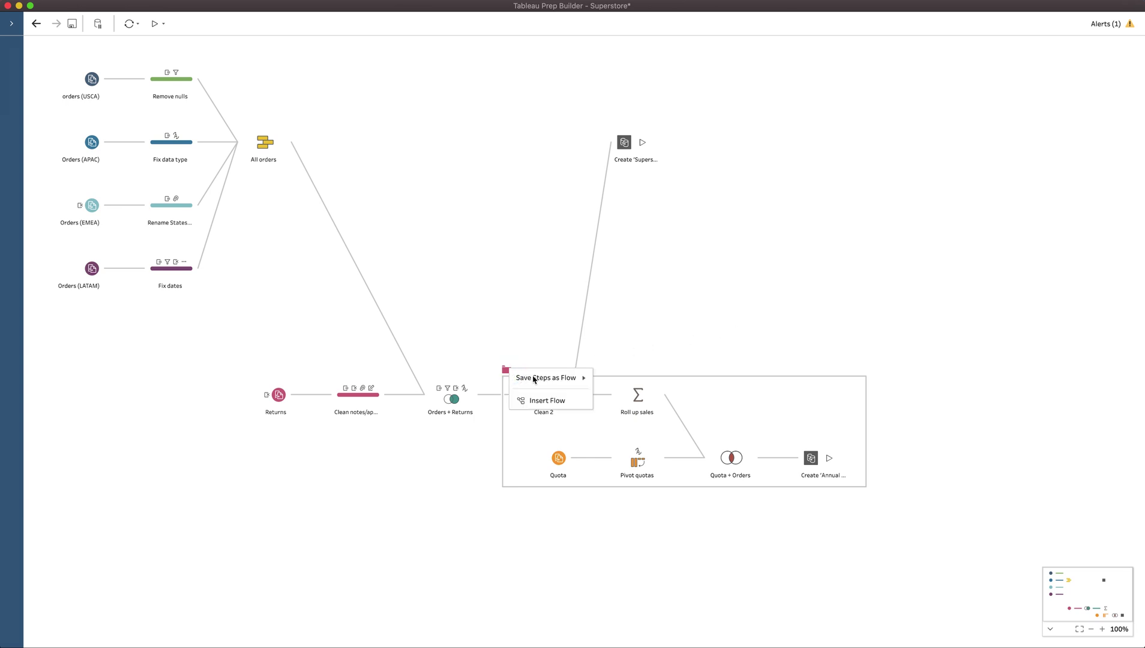
mouse_move(543, 378)
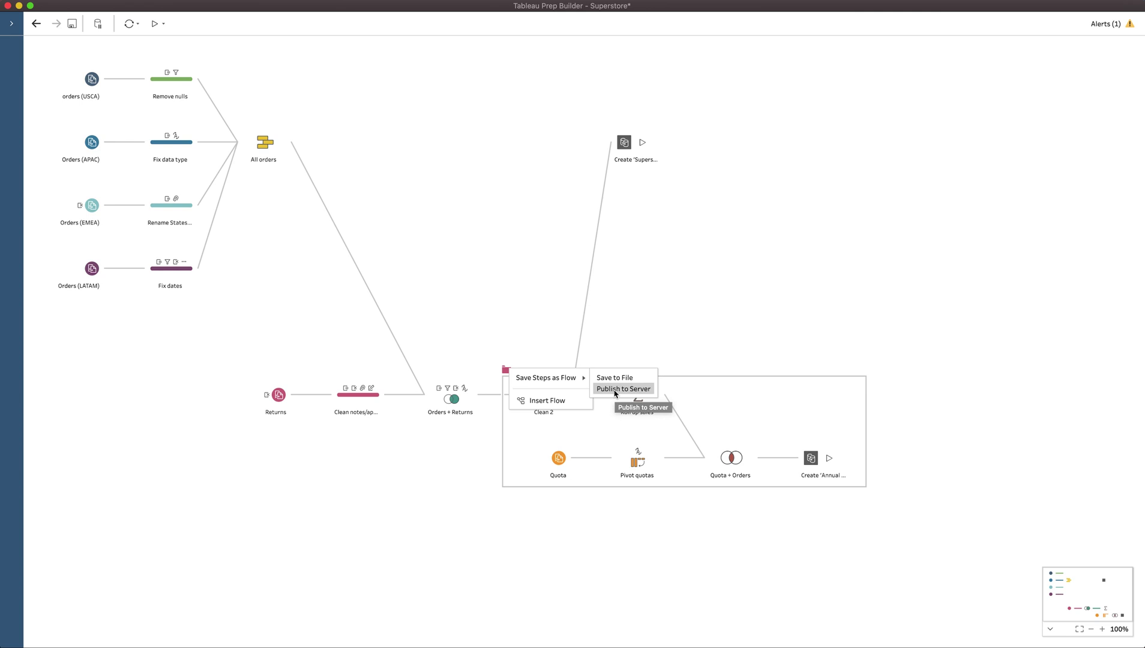
left_click(615, 377)
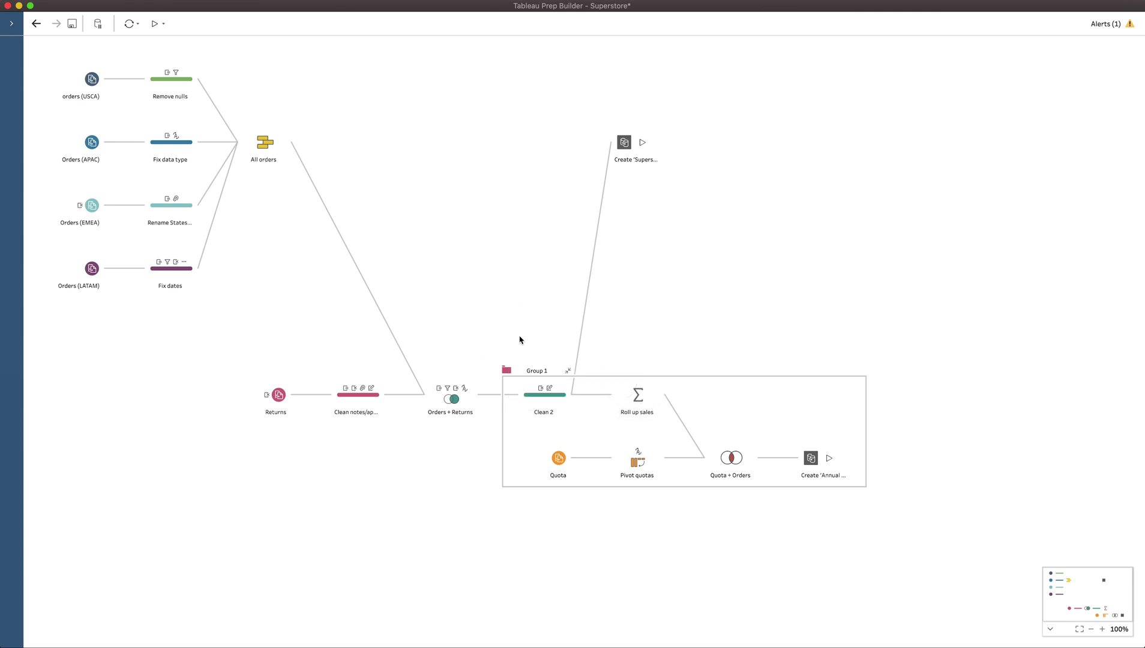